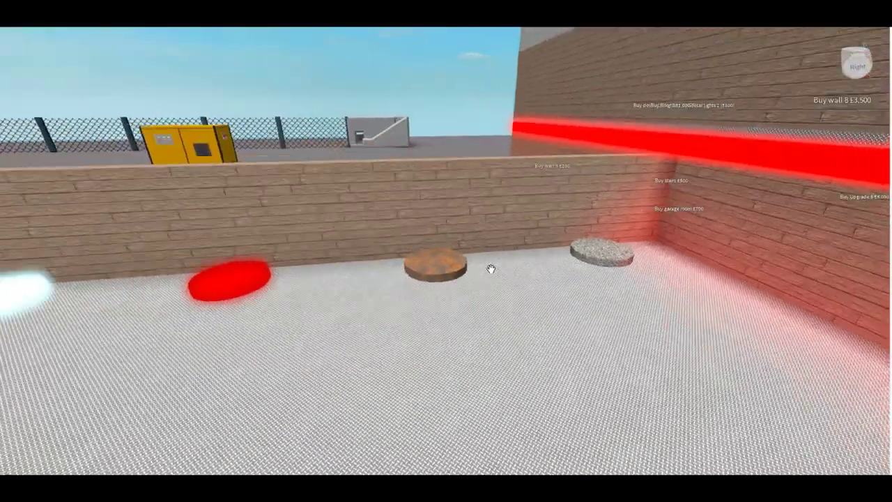
Step: Fly the camera over the wooden wall and rooftop buy pads, then zoom onto the diamond-plate floor
key("w")
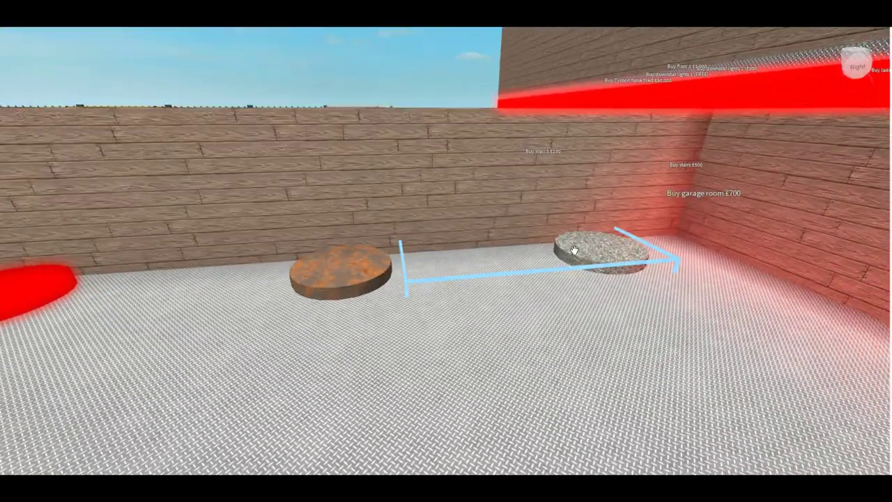
key("space")
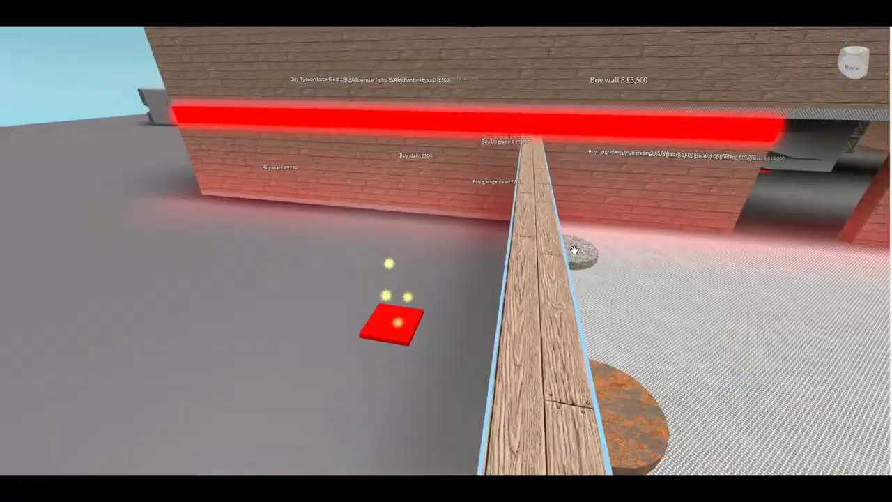
key("w")
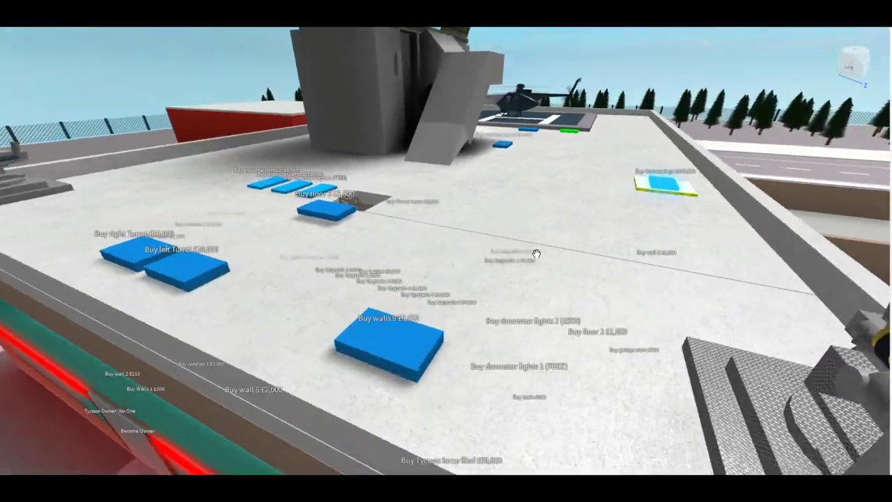
scroll("down", 3)
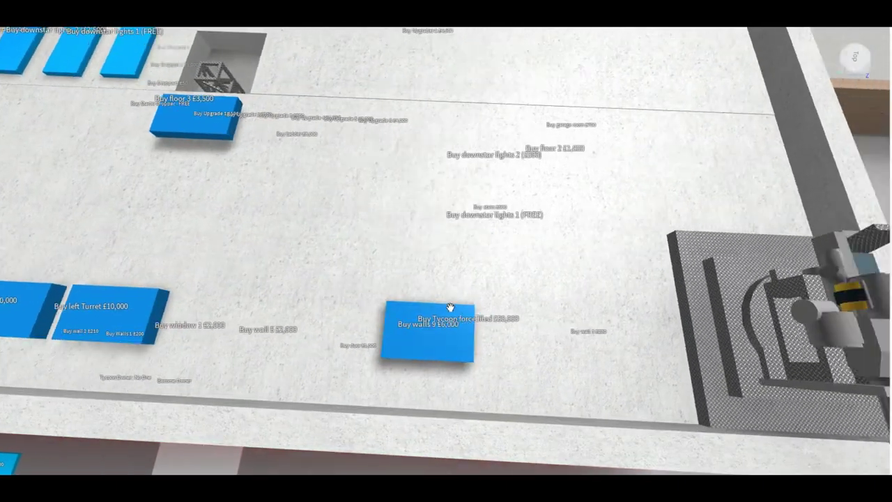
scroll("up", 3)
scroll("up", 3)
scroll("up", 3)
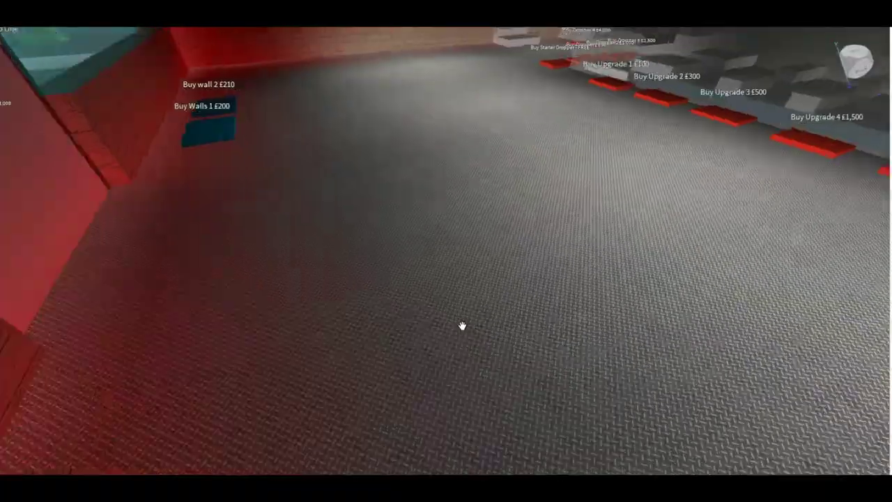
Step: Tilt up to the ceiling lights and down to the stairs, then fly outside the building
left_click_drag(462, 325, 462, 325)
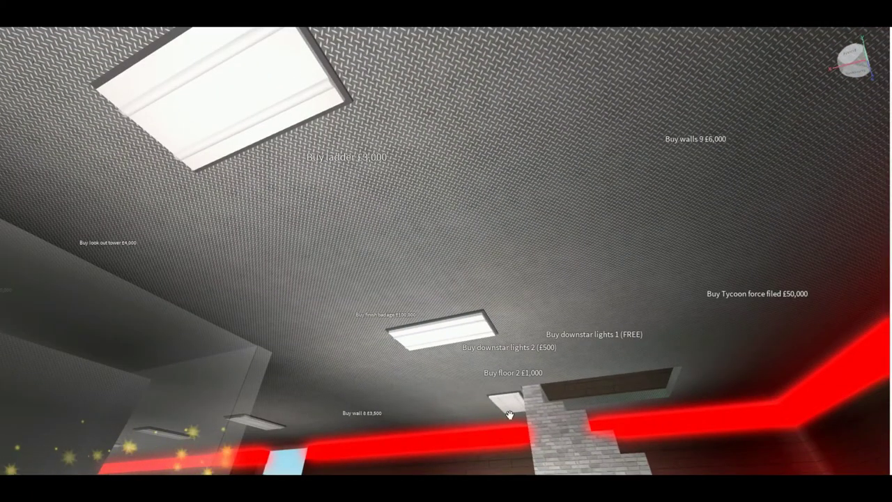
left_click_drag(588, 344, 587, 344)
key("d")
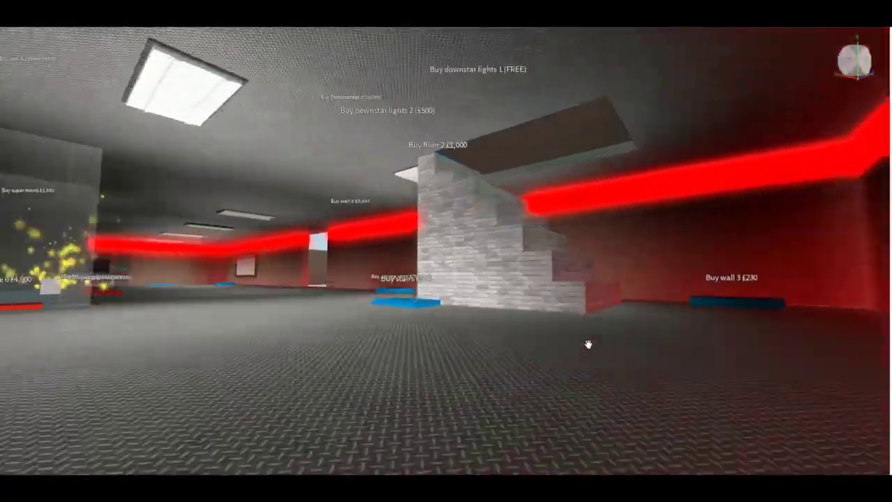
key("s")
key("s")
key("s")
scroll("down", 3)
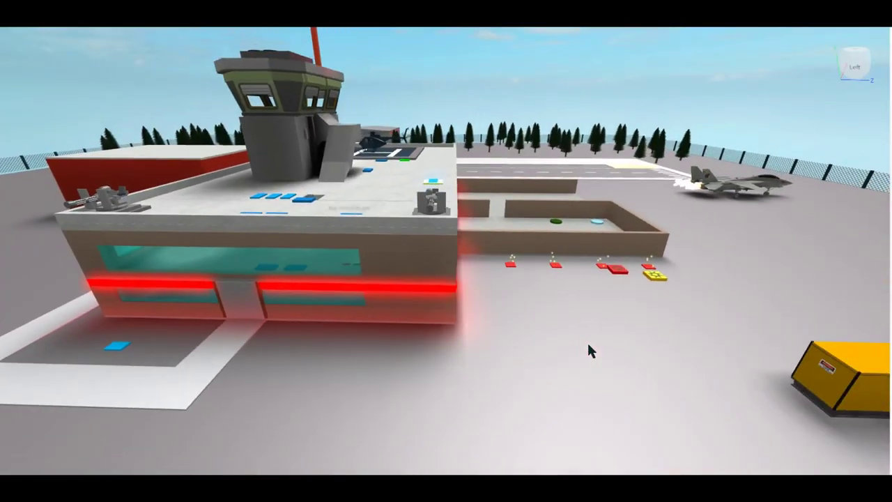
left_click_drag(586, 341, 586, 342)
scroll("up", 3)
scroll("up", 3)
scroll("up", 3)
scroll("down", 3)
scroll("down", 3)
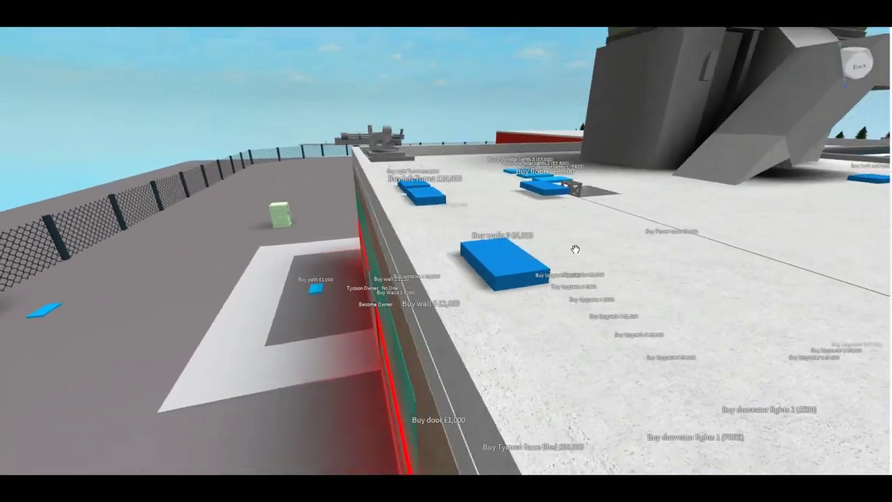
left_click_drag(576, 249, 542, 247)
scroll("down", 3)
scroll("up", 3)
scroll("up", 3)
scroll("up", 3)
scroll("up", 3)
scroll("up", 3)
scroll("up", 3)
scroll("up", 3)
scroll("down", 3)
scroll("up", 3)
left_click_drag(483, 333, 473, 342)
scroll("down", 3)
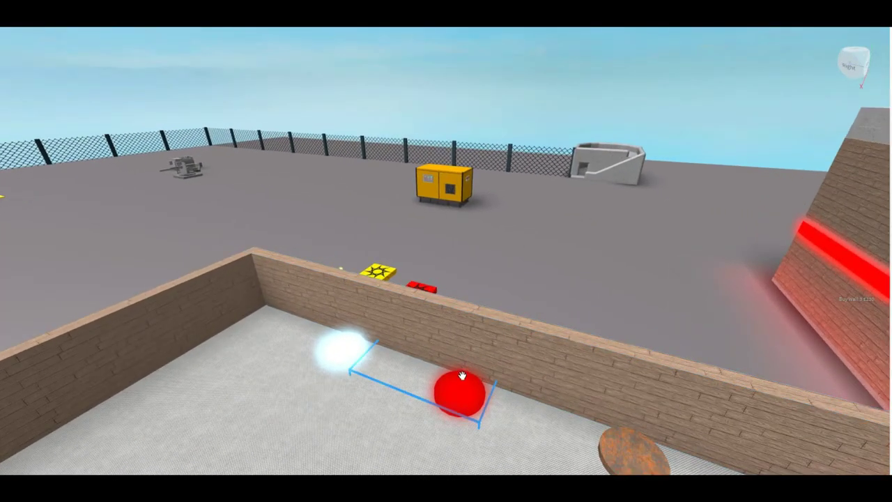
scroll("down", 3)
left_click_drag(461, 376, 464, 383)
scroll("up", 3)
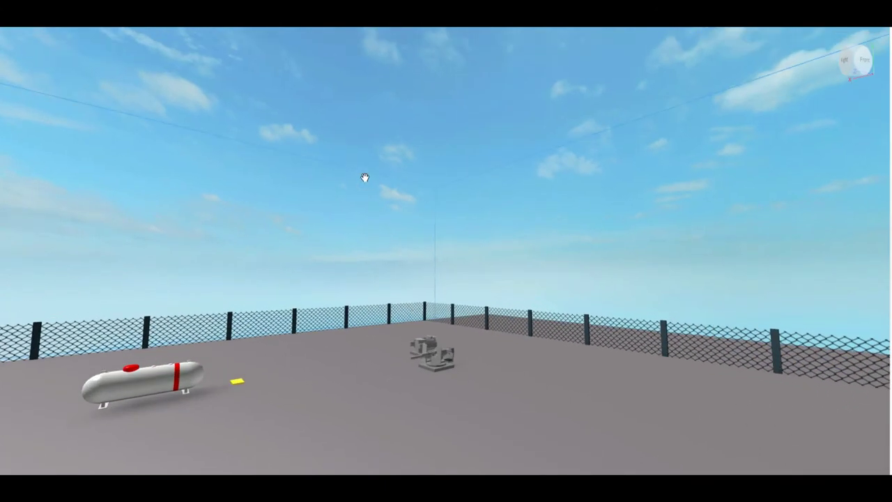
left_click_drag(364, 177, 414, 248)
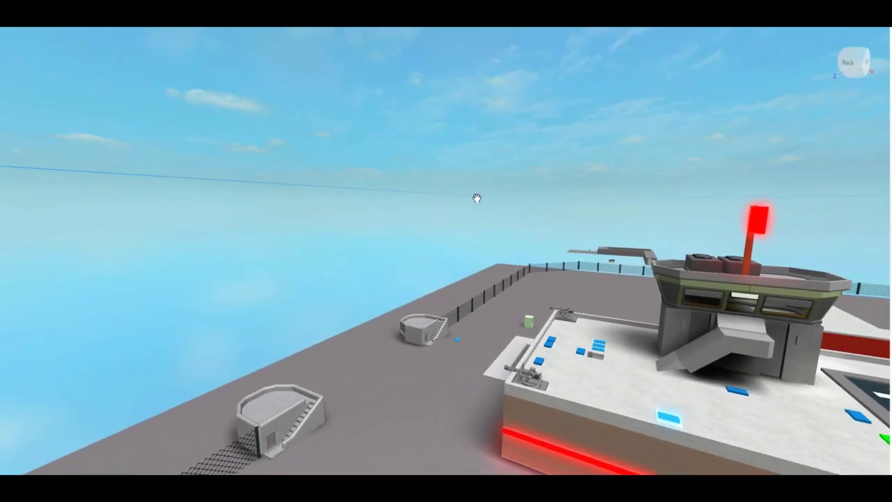
left_click_drag(511, 278, 507, 279)
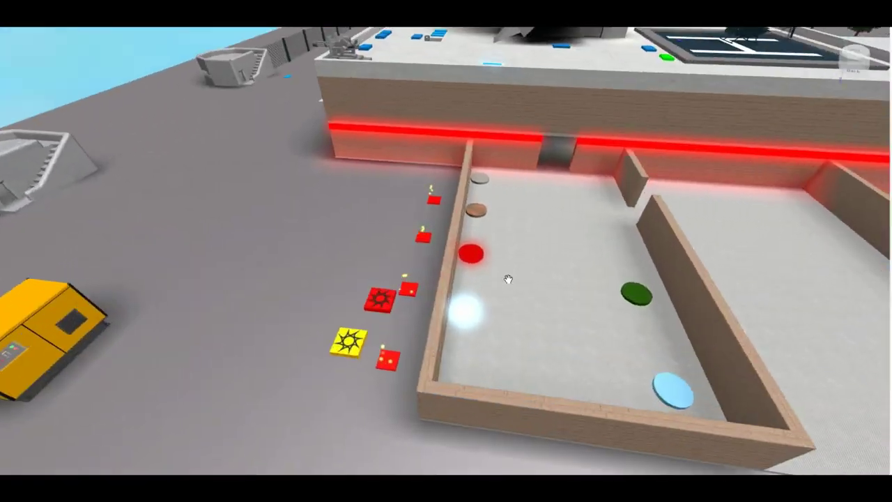
scroll("up", 3)
scroll("up", 3)
scroll("up", 3)
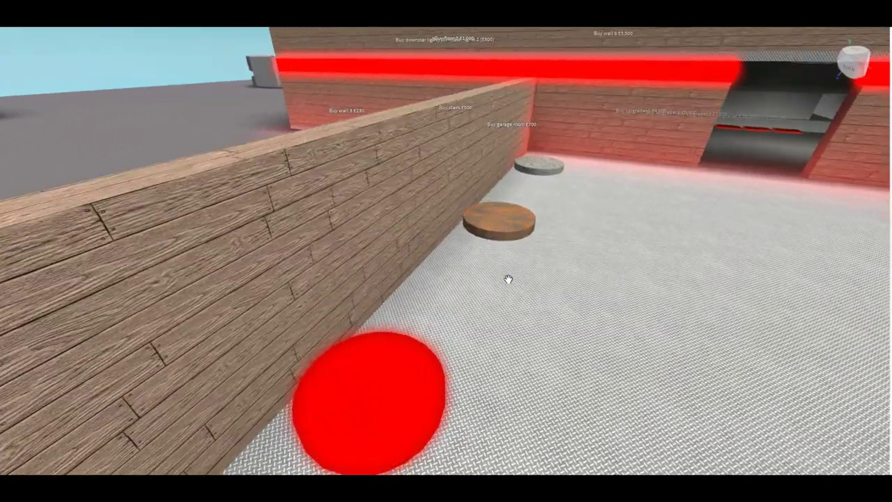
scroll("up", 3)
left_click_drag(484, 302, 425, 297)
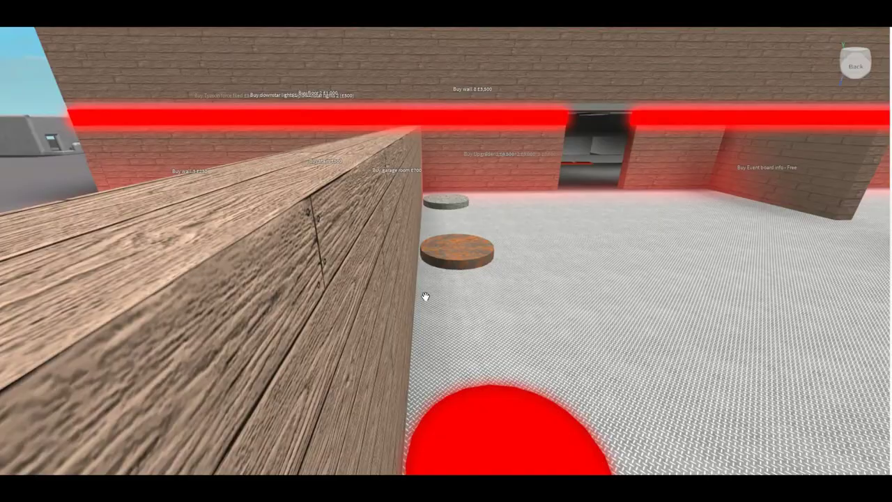
scroll("down", 3)
left_click_drag(504, 235, 504, 235)
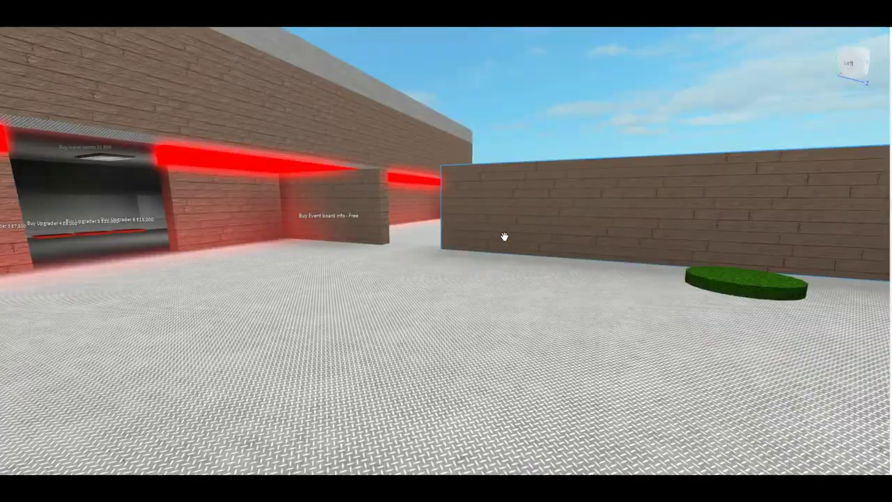
left_click_drag(497, 289, 513, 288)
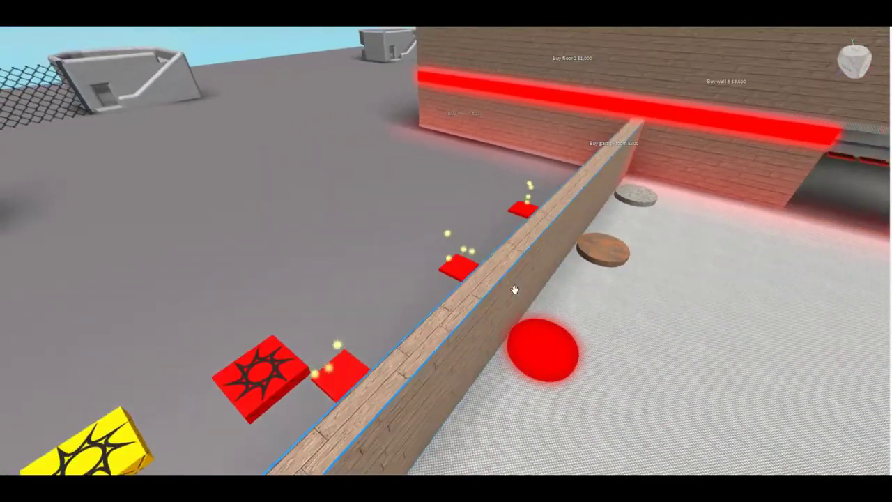
left_click_drag(599, 318, 599, 318)
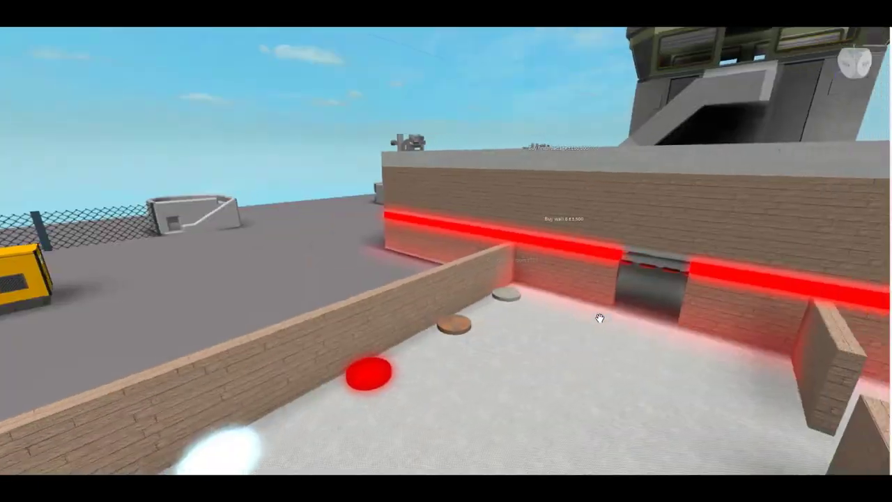
scroll("up", 3)
scroll("up", 3)
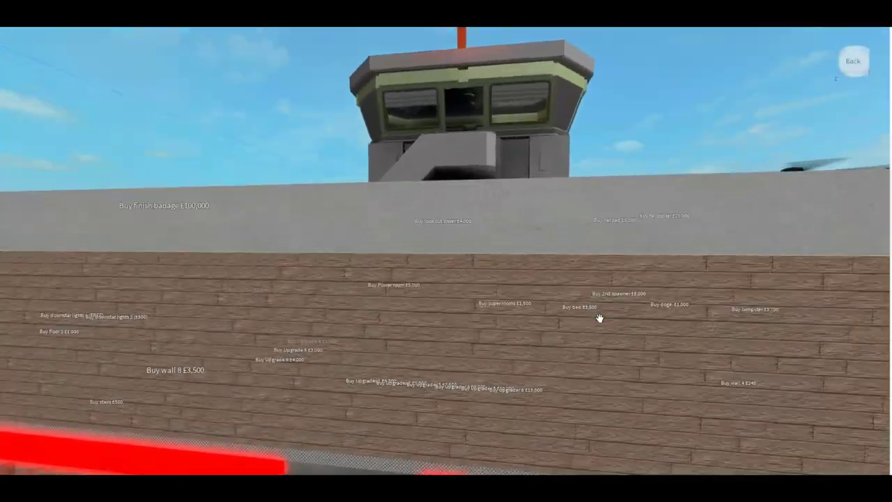
scroll("up", 3)
scroll("up", 3)
scroll("down", 3)
left_click_drag(597, 319, 578, 314)
Step: Level the playtest camera to look across the yard
key("d")
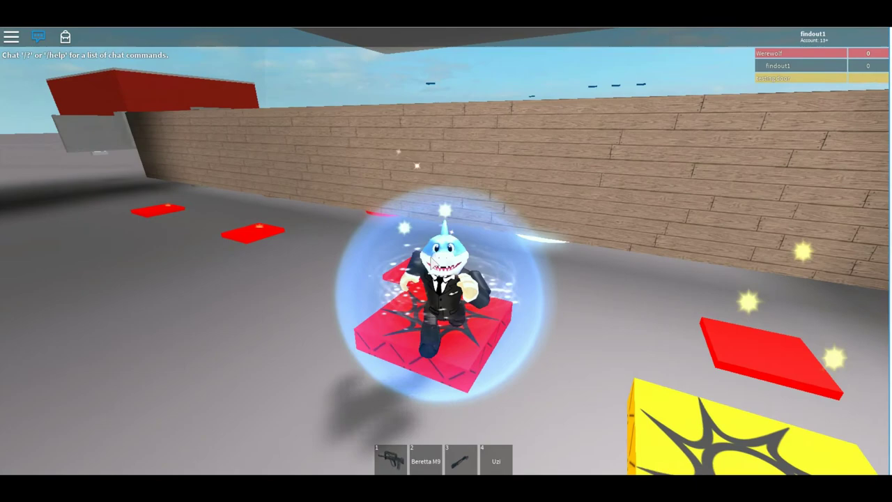
scroll("up", 3)
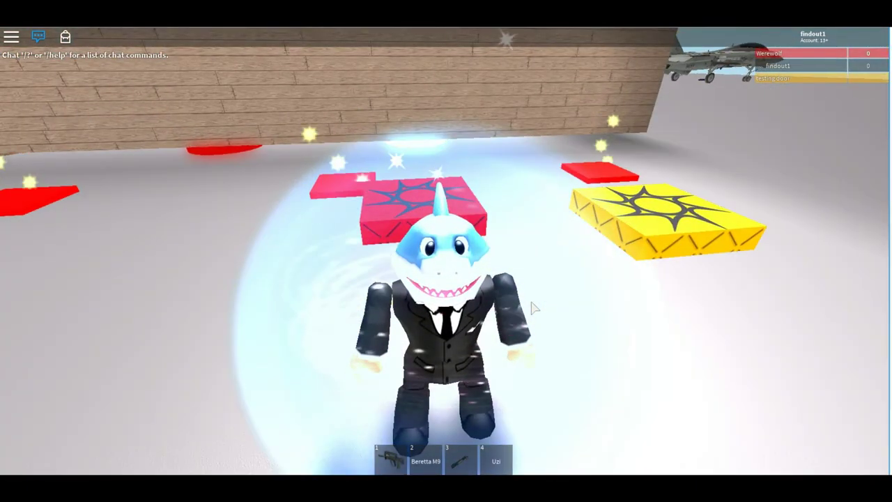
scroll("down", 3)
left_click_drag(533, 308, 533, 306)
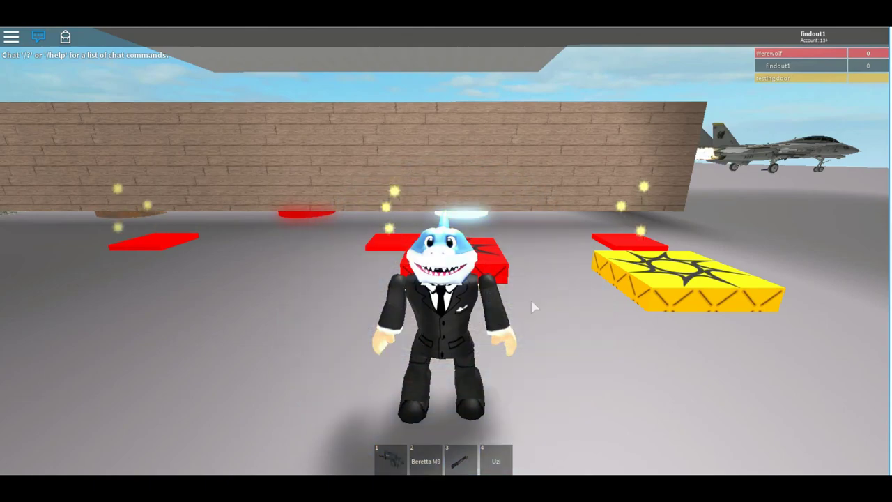
Step: Run the avatar away from the spawn pads and turn it to face away
key("s")
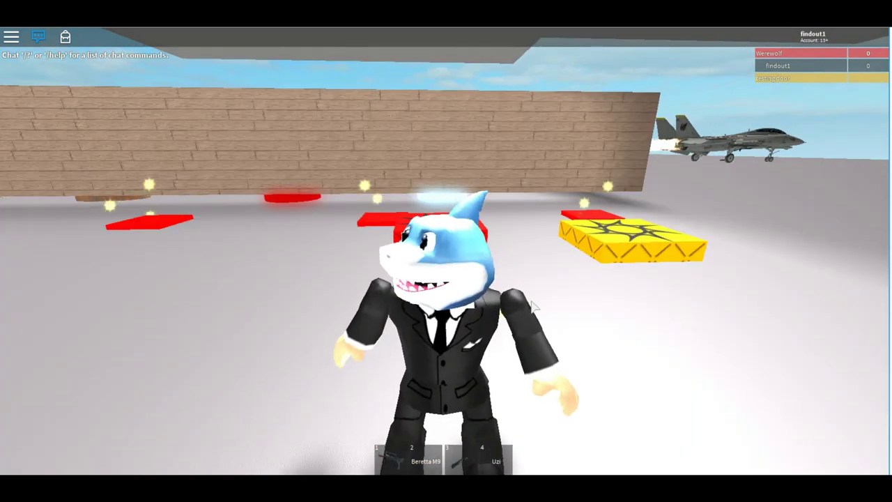
key("s")
key("s")
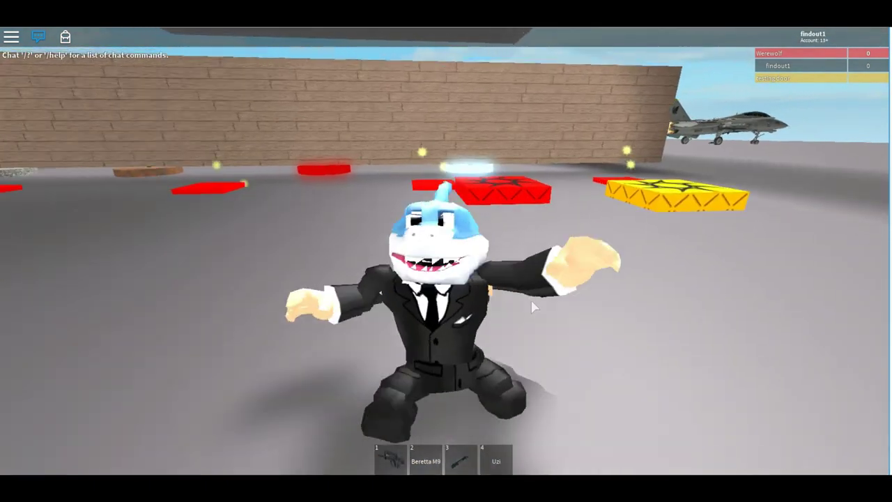
scroll("down", 3)
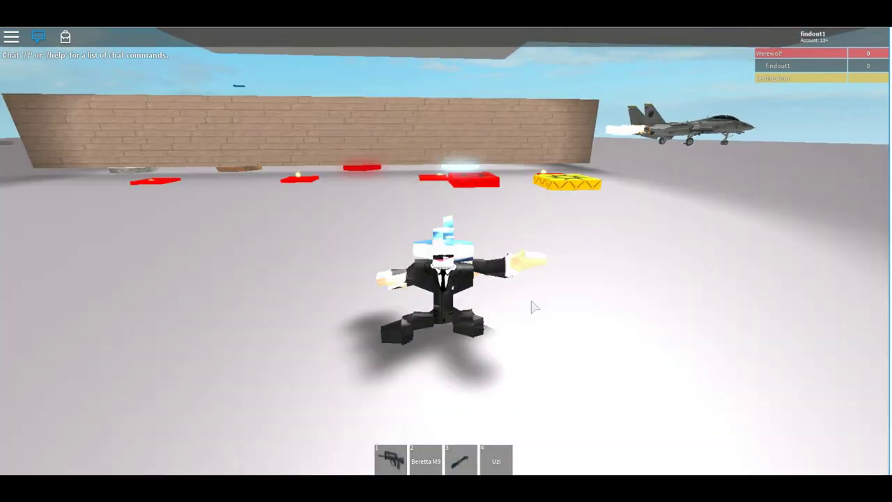
key("w")
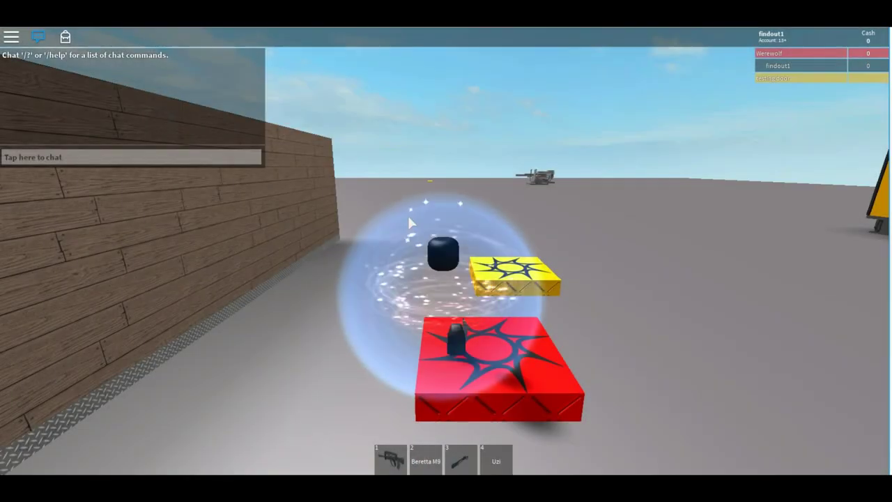
Step: Run the avatar toward the wooden wall and orbit the camera around it
key("w")
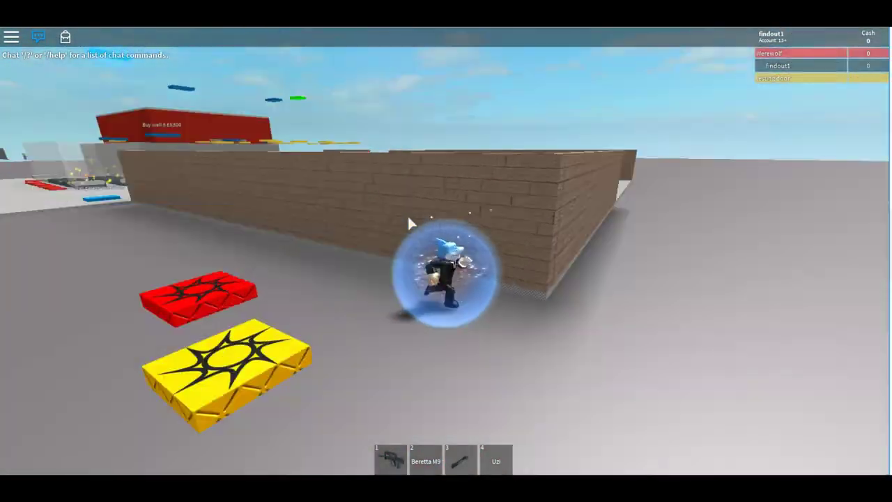
left_click_drag(409, 220, 409, 222)
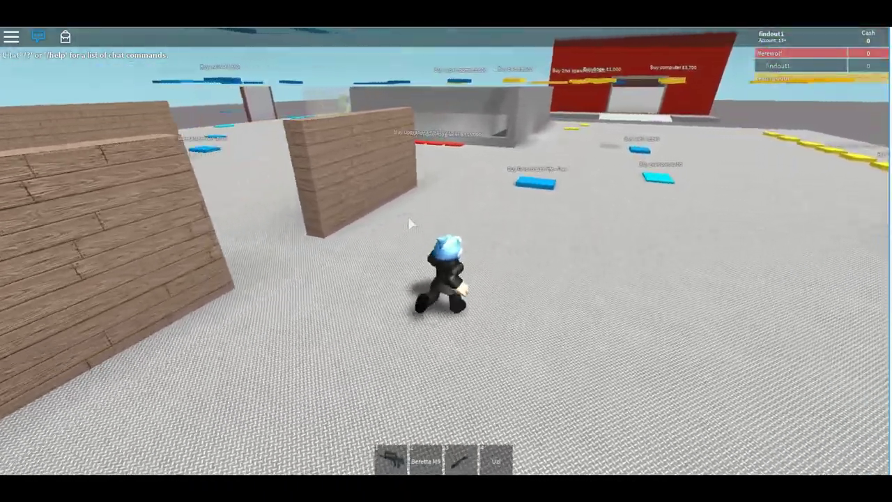
left_click_drag(409, 223, 408, 223)
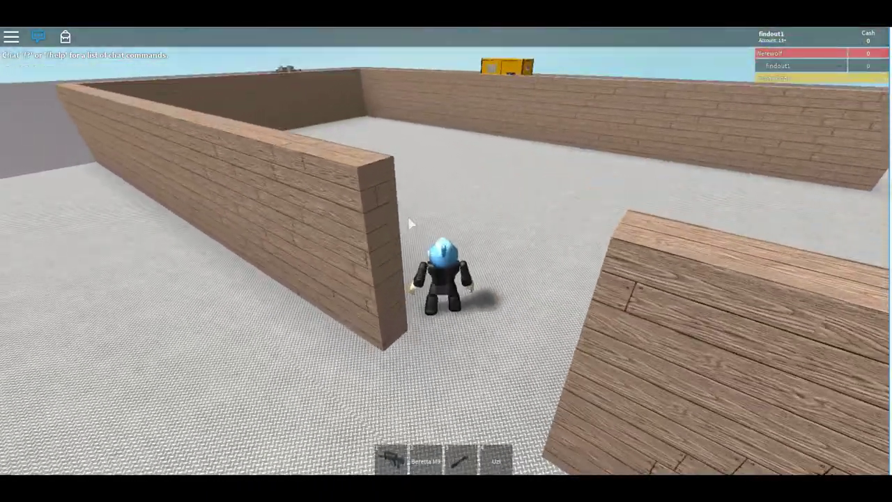
Step: Zoom far out and tilt down for an angled overhead view of the map
scroll("down", 3)
scroll("down", 3)
scroll("down", 3)
scroll("down", 3)
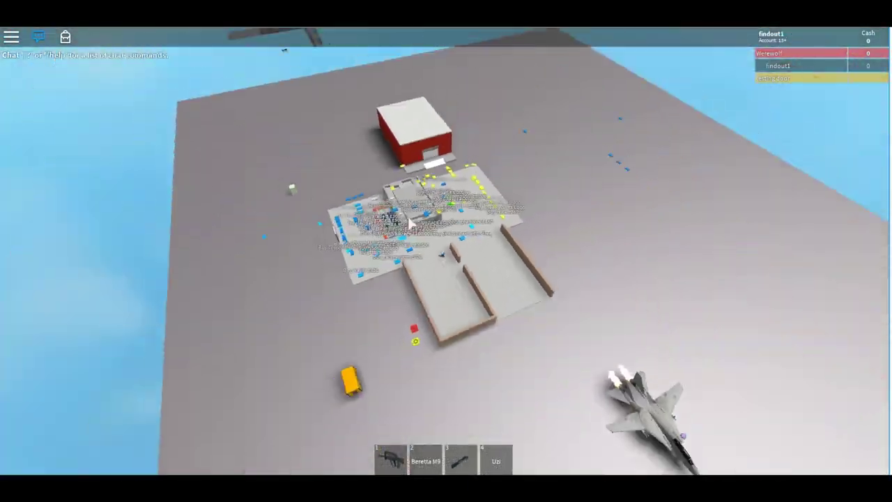
left_click_drag(410, 222, 409, 221)
Step: Orbit the edit camera past the yard walls and pads to frame the whole airfield and control tower
left_click_drag(410, 221, 410, 221)
scroll("up", 3)
scroll("down", 3)
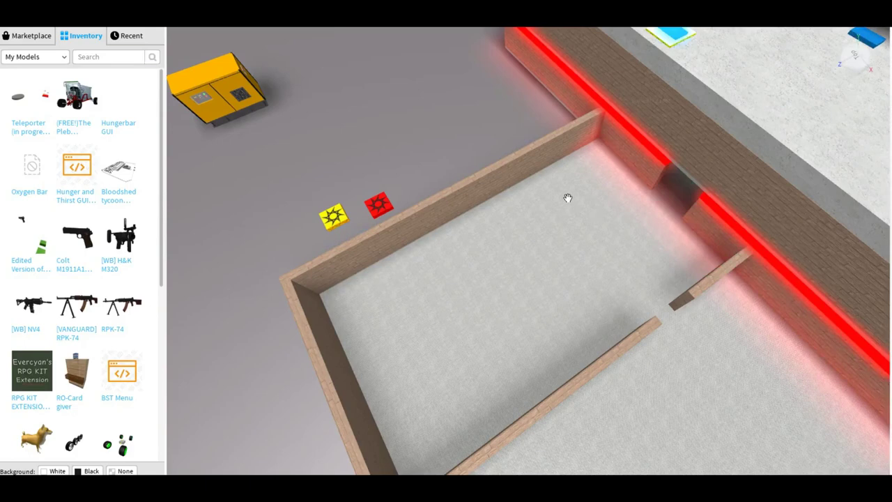
left_click_drag(573, 199, 297, 193)
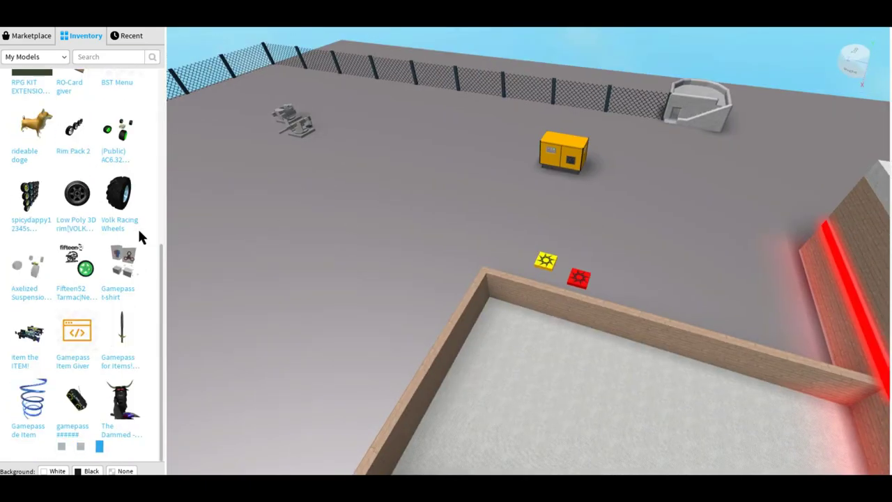
left_click_drag(828, 94, 742, 161)
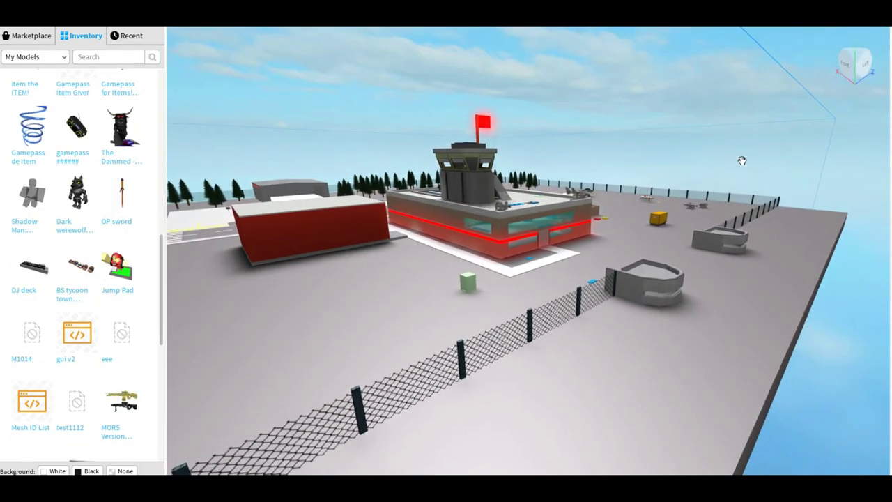